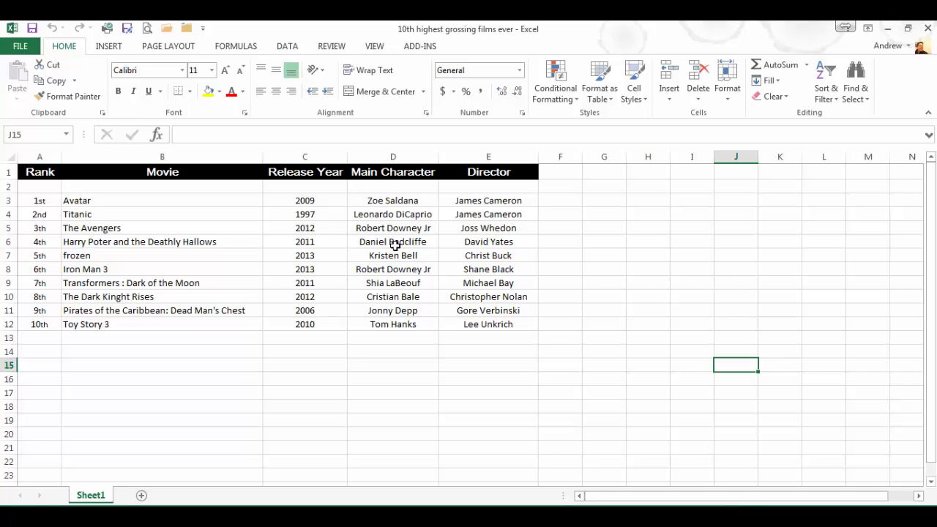
# Step: Switch to Oracle SQL Developer and start a new table named PROFITABLE_MOVIES in the SYSTEM connection
pyautogui.click(186, 29)
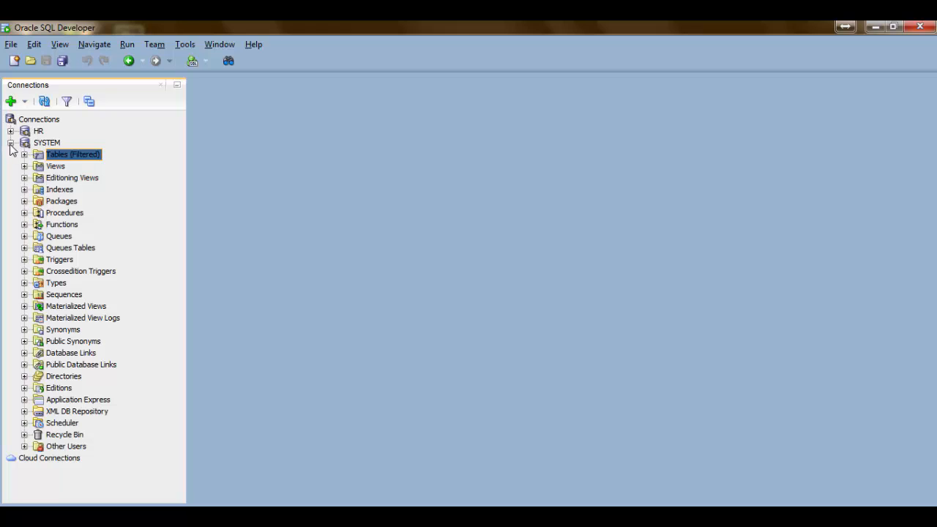
pyautogui.rightClick(50, 160)
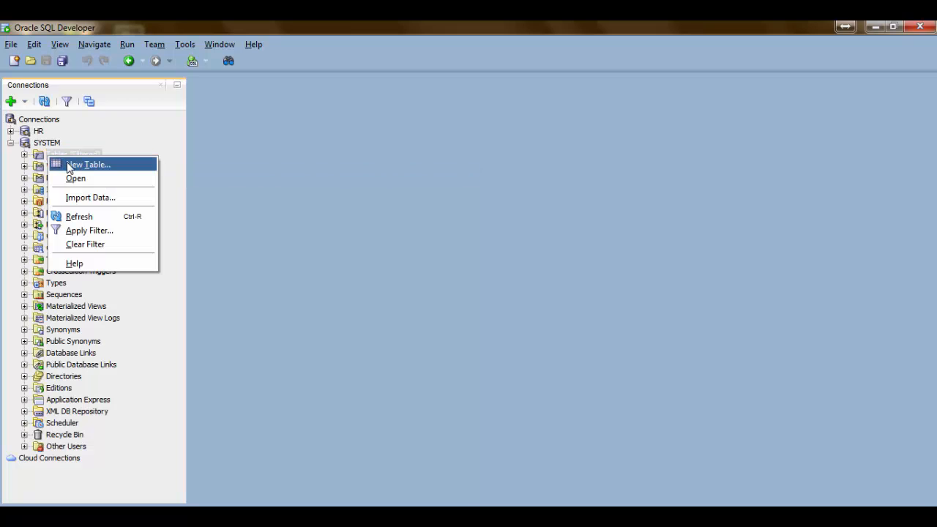
pyautogui.click(68, 164)
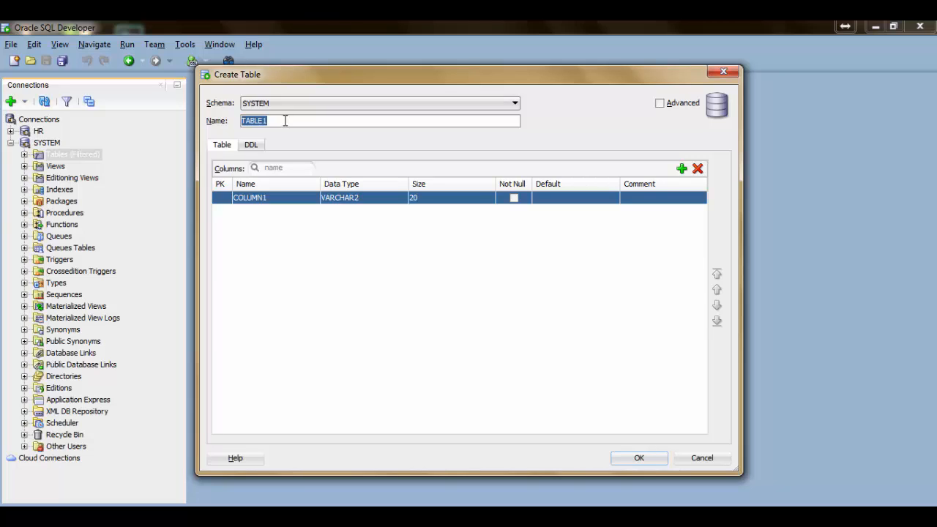
pyautogui.write('PROFITABLE_MOVIES')
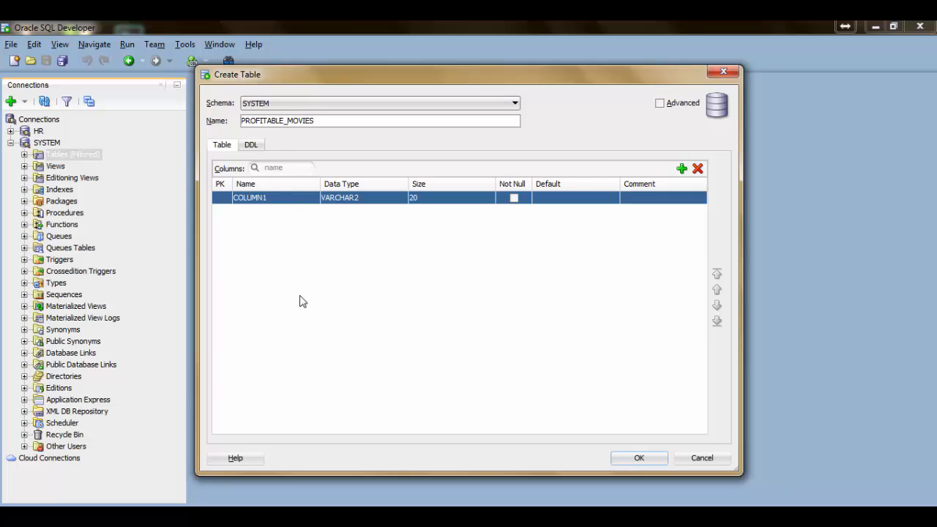
# Step: Name the new table's first column RANK and set its size to 80
pyautogui.click(271, 198)
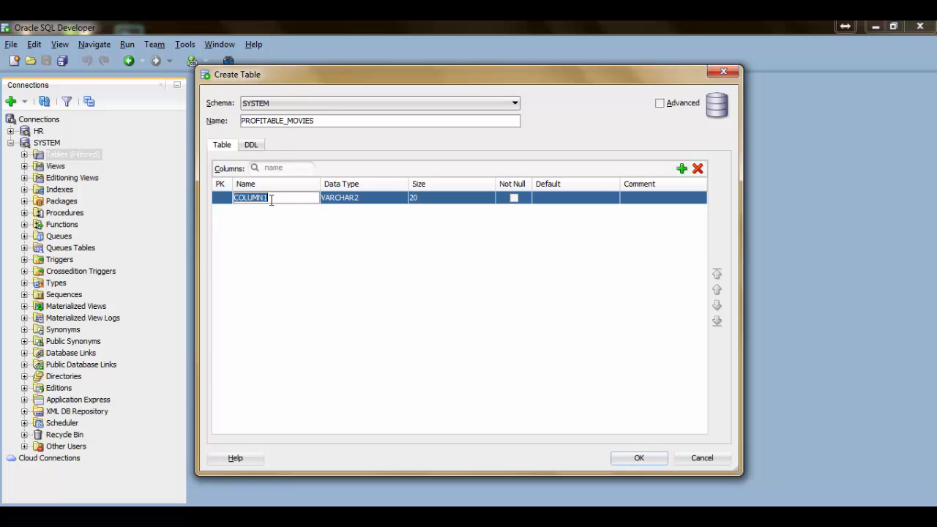
pyautogui.write('RAN')
pyautogui.write('L')
pyautogui.write('K')
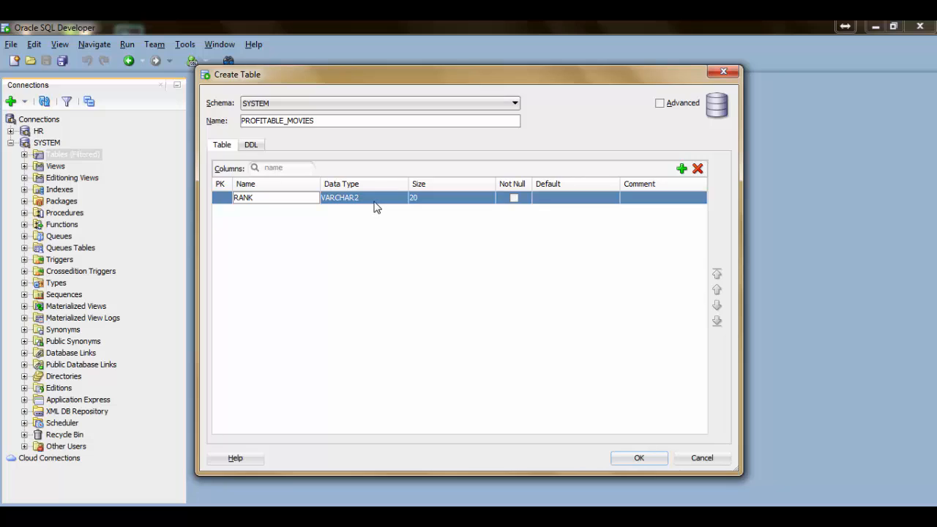
pyautogui.click(417, 202)
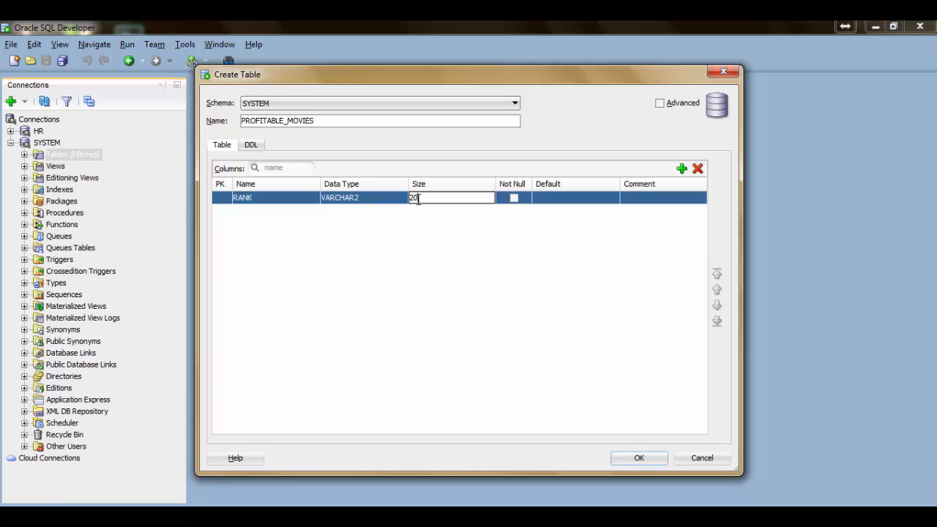
pyautogui.moveTo(423, 199); pyautogui.dragTo(406, 200)
pyautogui.write('80')
# Step: Add a second column named MOVIE with a size of 80
pyautogui.click(682, 168)
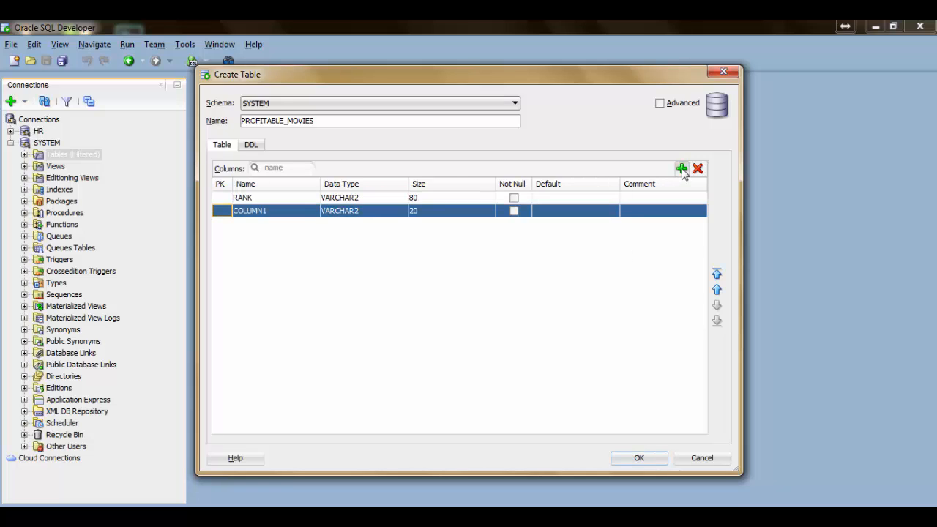
pyautogui.doubleClick(281, 212)
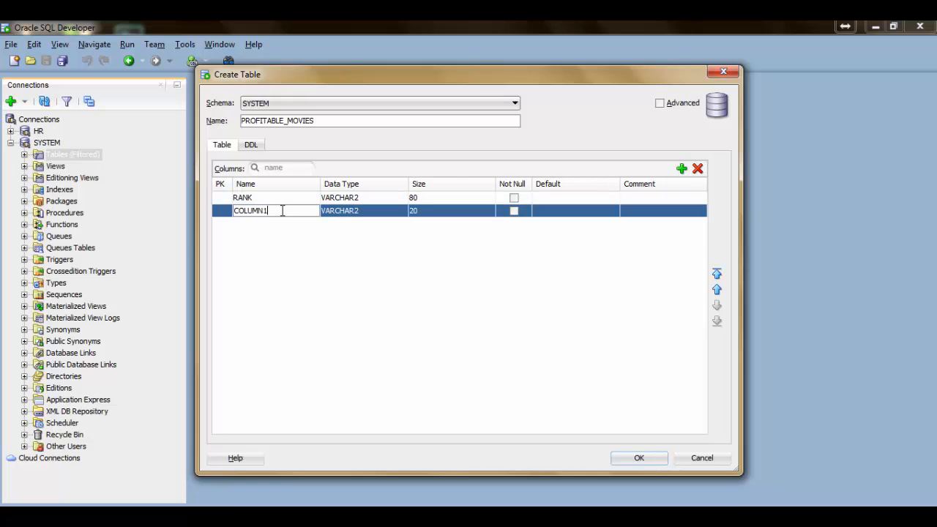
pyautogui.moveTo(282, 211); pyautogui.dragTo(188, 215)
pyautogui.write('MOVIE')
pyautogui.click(423, 211)
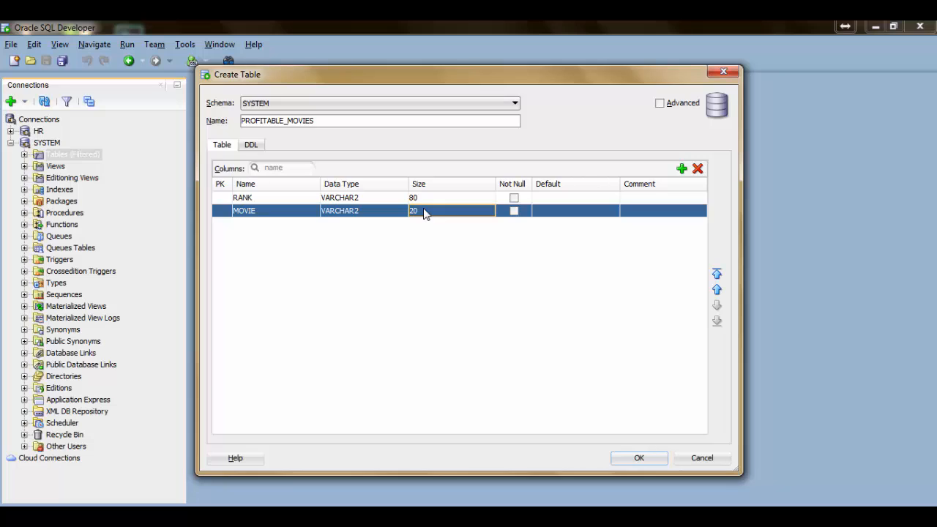
pyautogui.doubleClick(423, 211)
pyautogui.moveTo(423, 210); pyautogui.dragTo(404, 209)
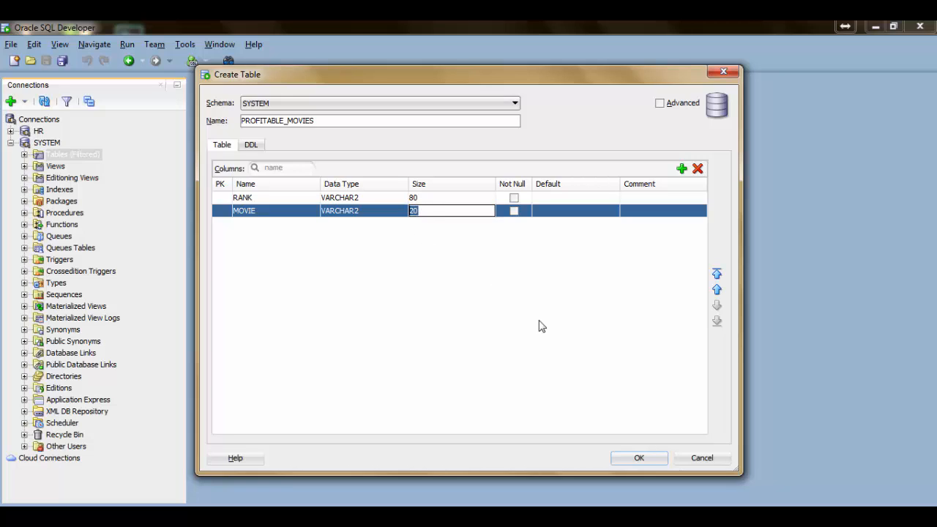
pyautogui.write('80')
# Step: Add a third column named RELEASE_YEAR with the NUMBER data type
pyautogui.click(681, 168)
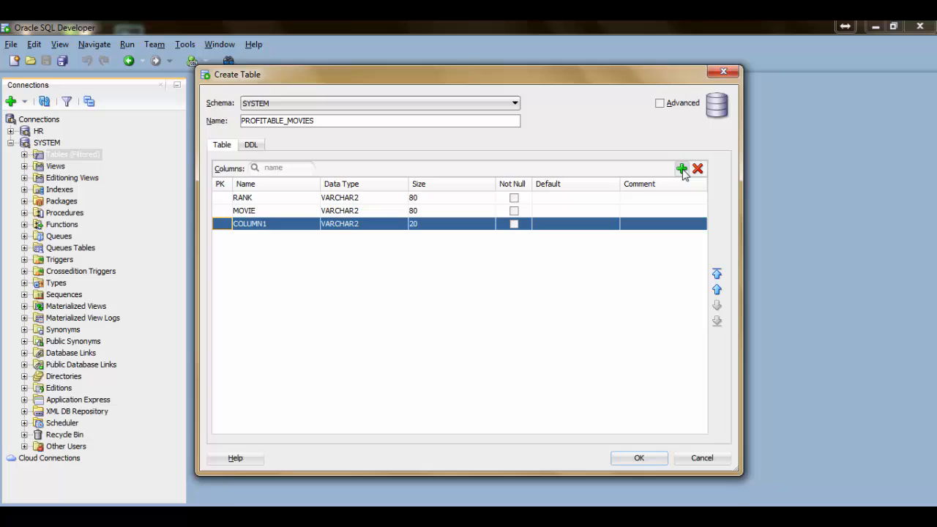
pyautogui.click(287, 225)
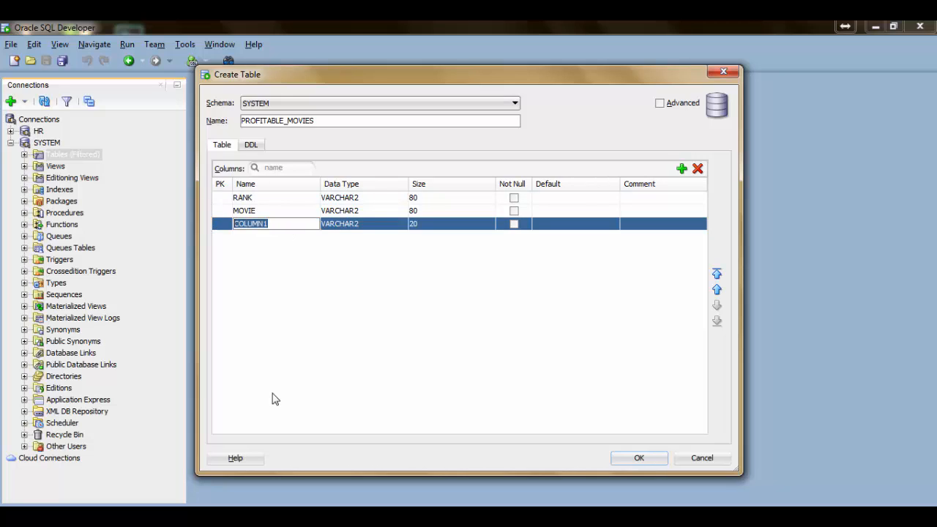
pyautogui.write('RELEASE_YEAR')
pyautogui.click(370, 223)
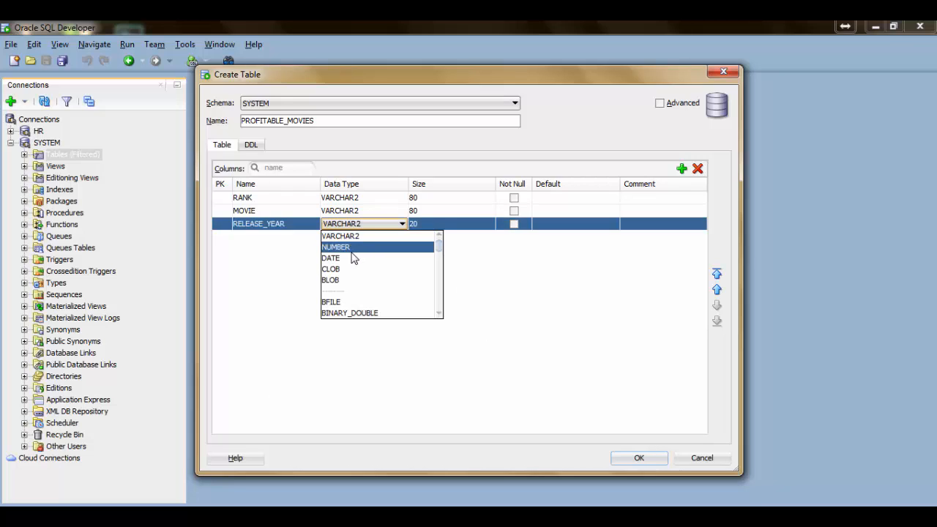
pyautogui.click(351, 251)
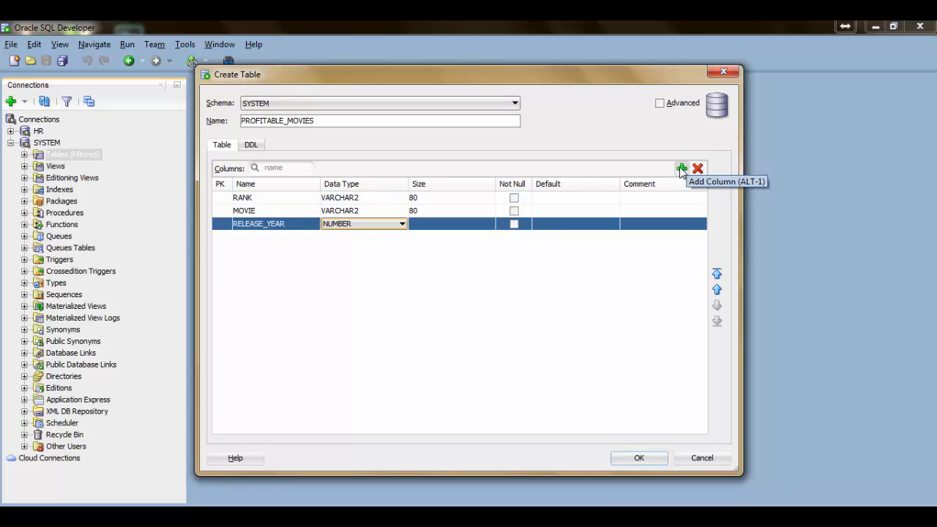
# Step: Add a fourth column named MAIN_CHARACTER with a size of 80
pyautogui.click(681, 171)
pyautogui.click(266, 237)
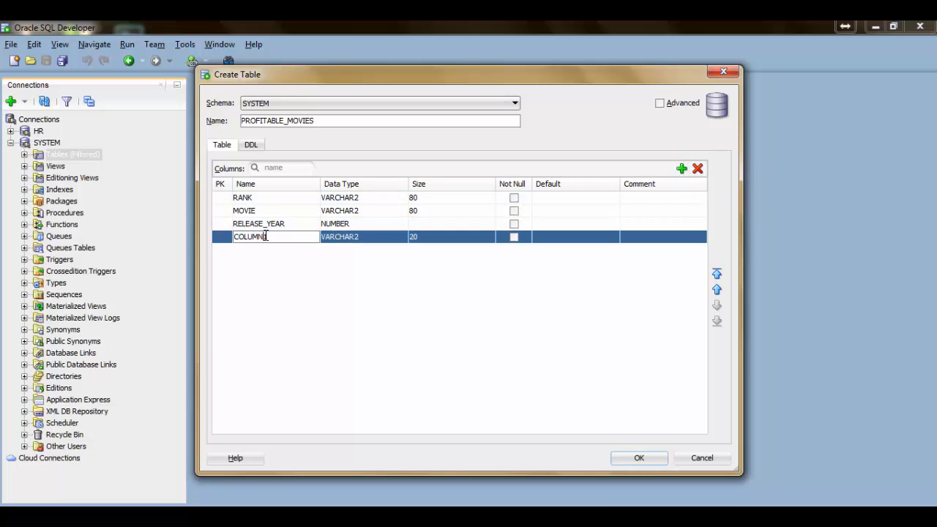
pyautogui.doubleClick(266, 236)
pyautogui.write('MAIN_CHARACTER')
pyautogui.click(426, 238)
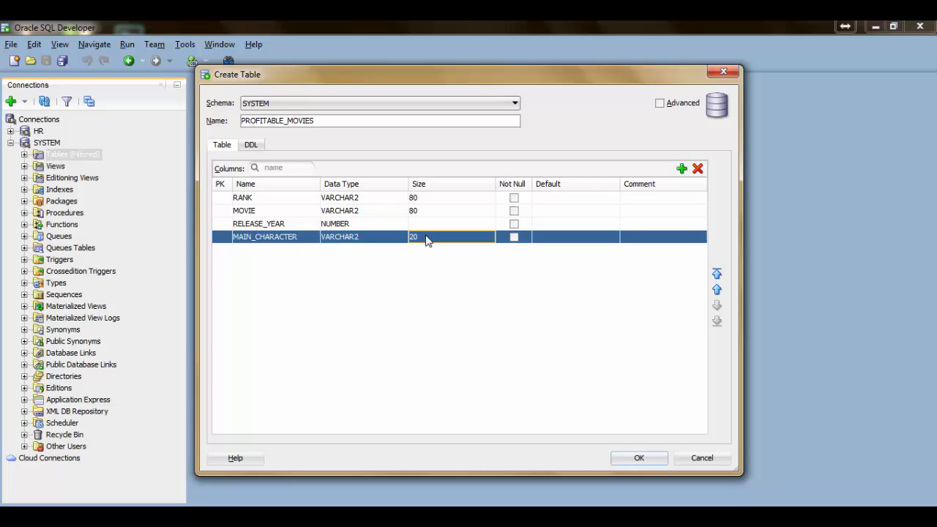
pyautogui.click(426, 237)
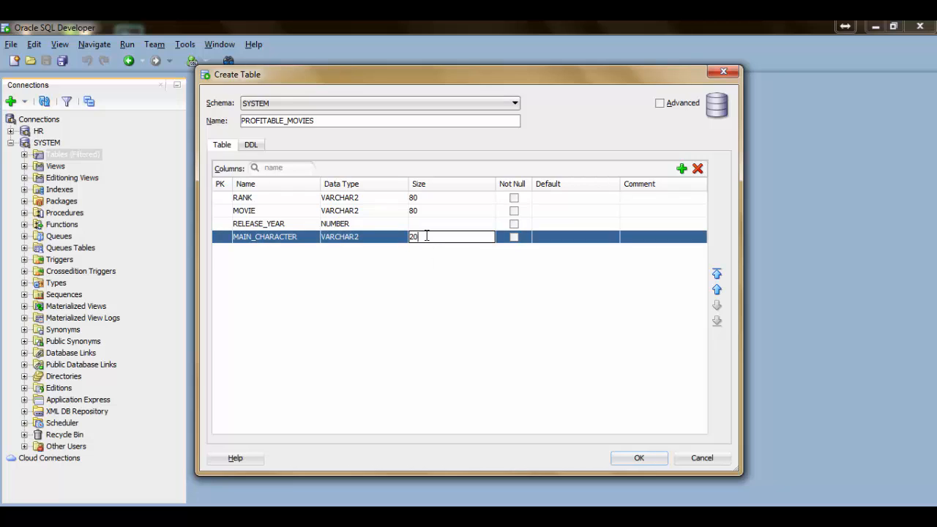
pyautogui.moveTo(426, 237); pyautogui.dragTo(396, 234)
pyautogui.write('80')
# Step: Add a fifth column named DIRECTOR with a size of 80 and create the table
pyautogui.click(680, 171)
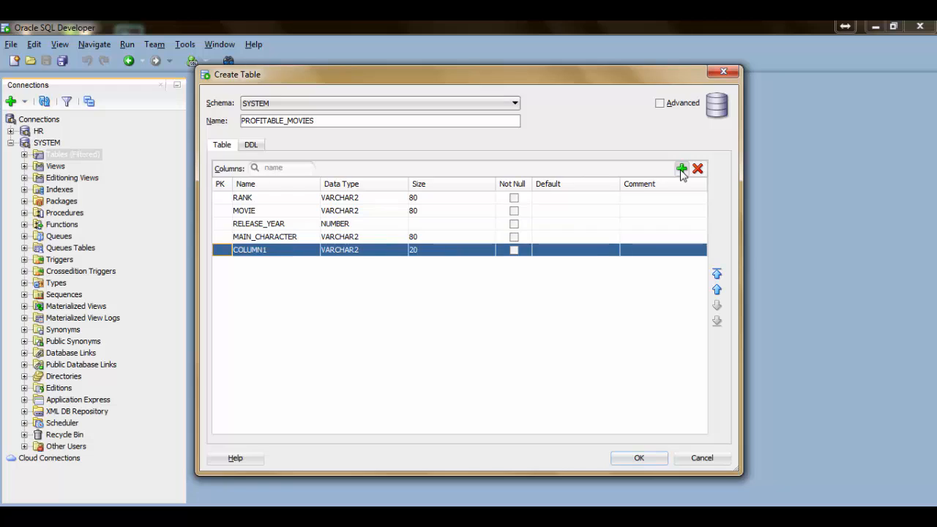
pyautogui.click(281, 251)
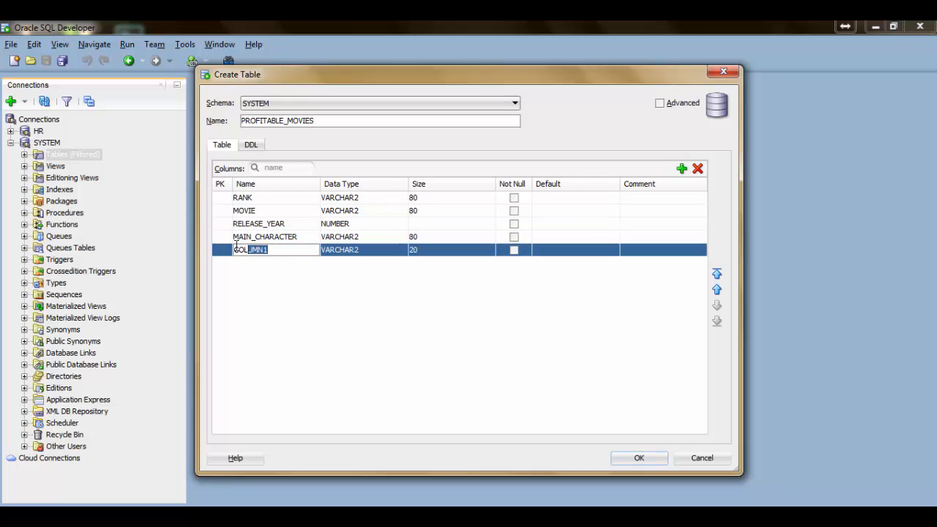
pyautogui.write('DIRECTOR')
pyautogui.click(422, 250)
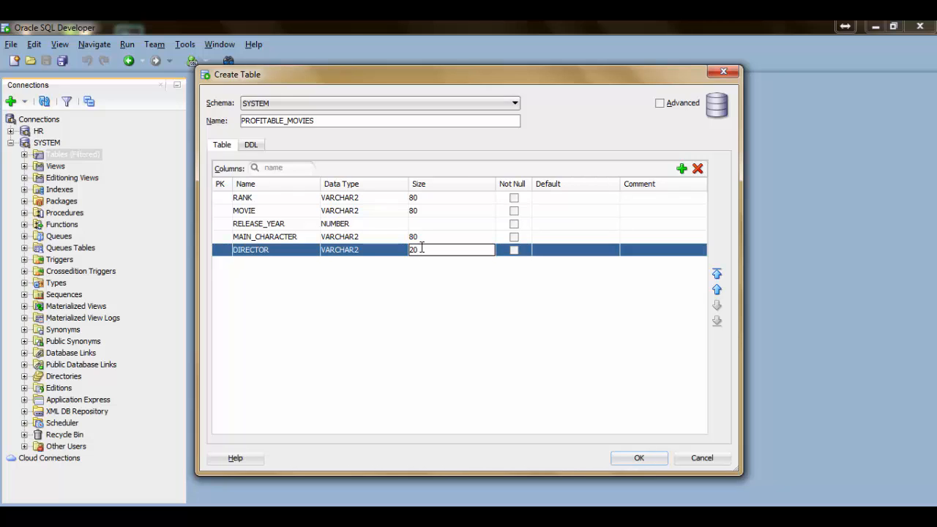
pyautogui.press('BackSpace')
pyautogui.press('BackSpace')
pyautogui.write('80')
pyautogui.click(621, 460)
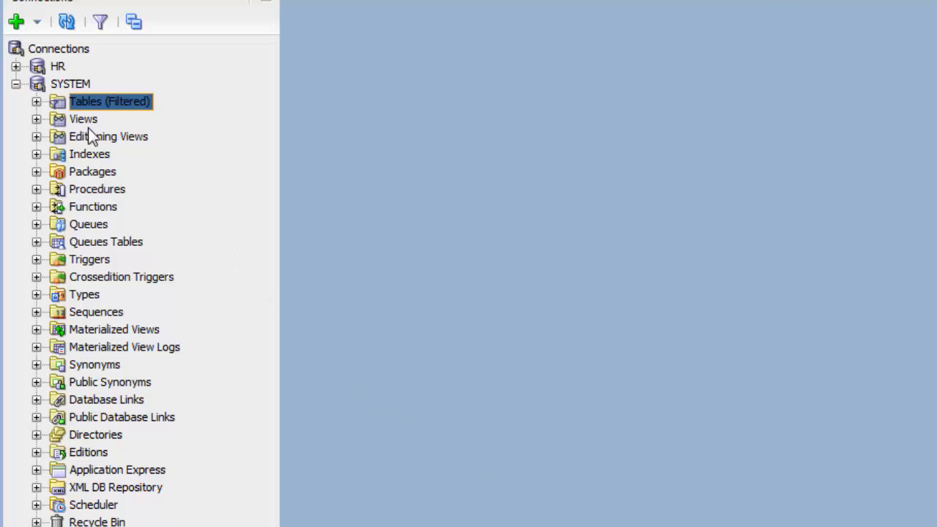
# Step: Locate the PROFITABLE_MOVIES table among the SYSTEM tables and open its data view
pyautogui.click(36, 102)
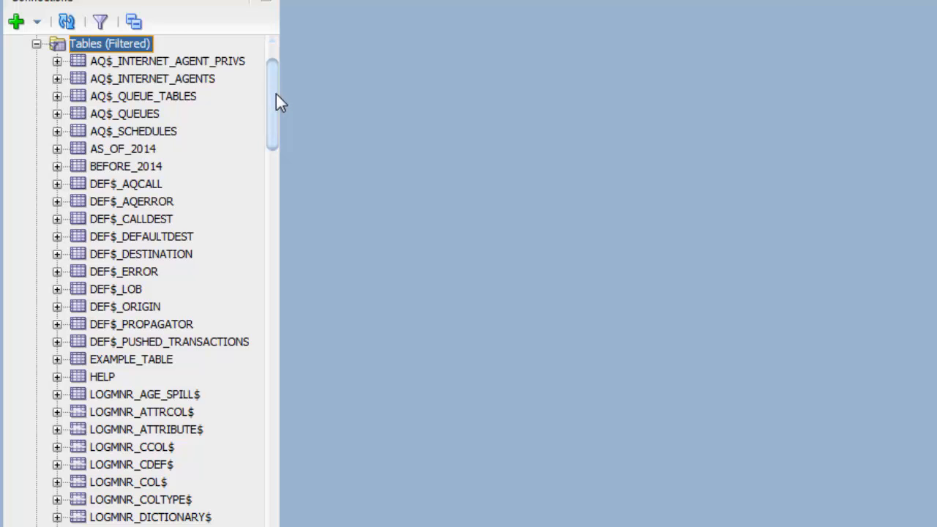
pyautogui.moveTo(277, 94); pyautogui.dragTo(263, 377)
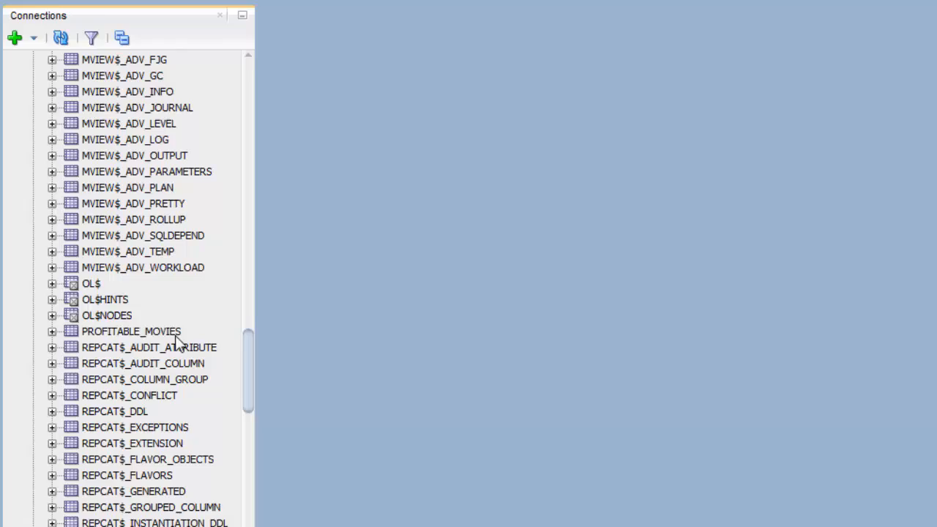
pyautogui.click(175, 337)
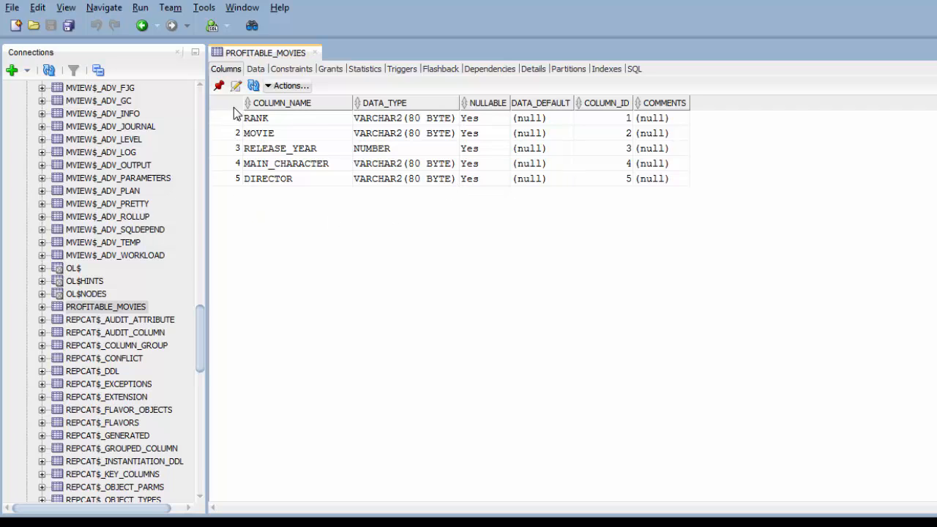
pyautogui.click(253, 68)
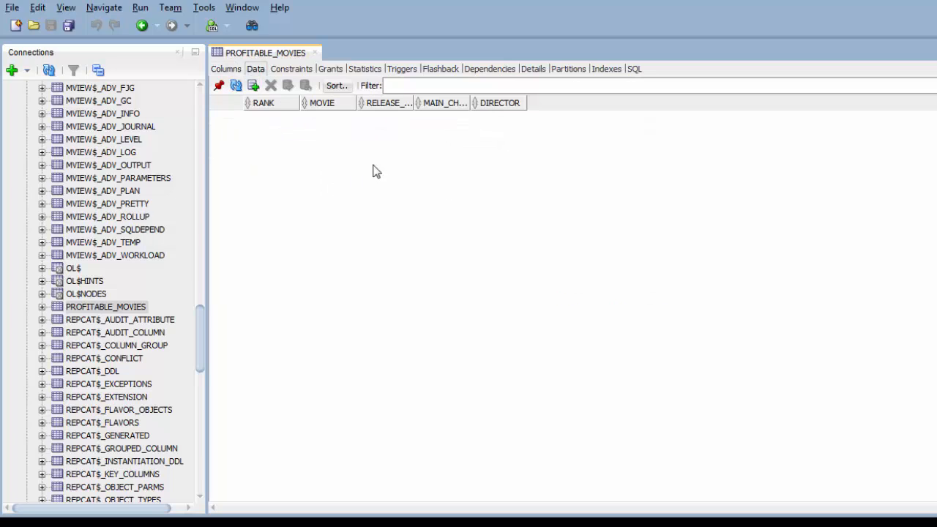
# Step: Widen the MOVIE, RELEASE_YEAR, MAIN_CHARACTER and DIRECTOR columns in the table's data view
pyautogui.moveTo(356, 103); pyautogui.dragTo(373, 103)
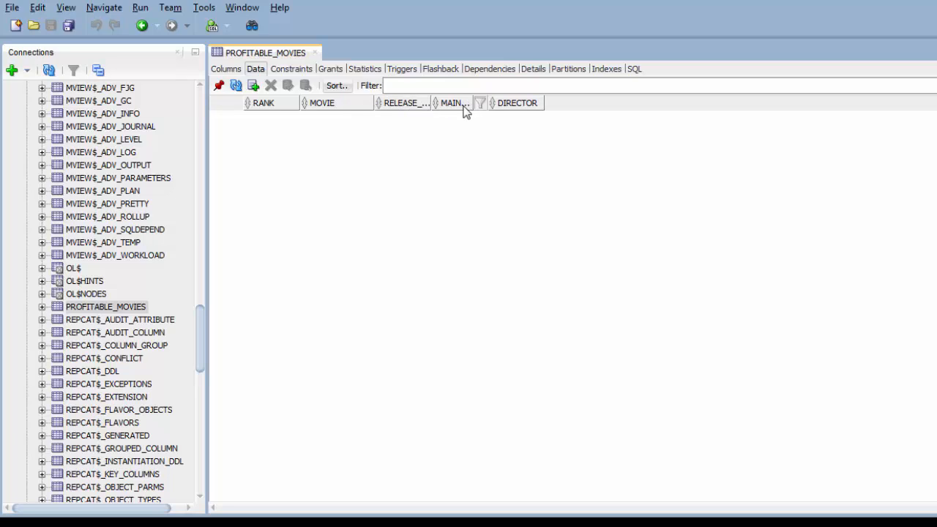
pyautogui.moveTo(432, 103); pyautogui.dragTo(558, 103)
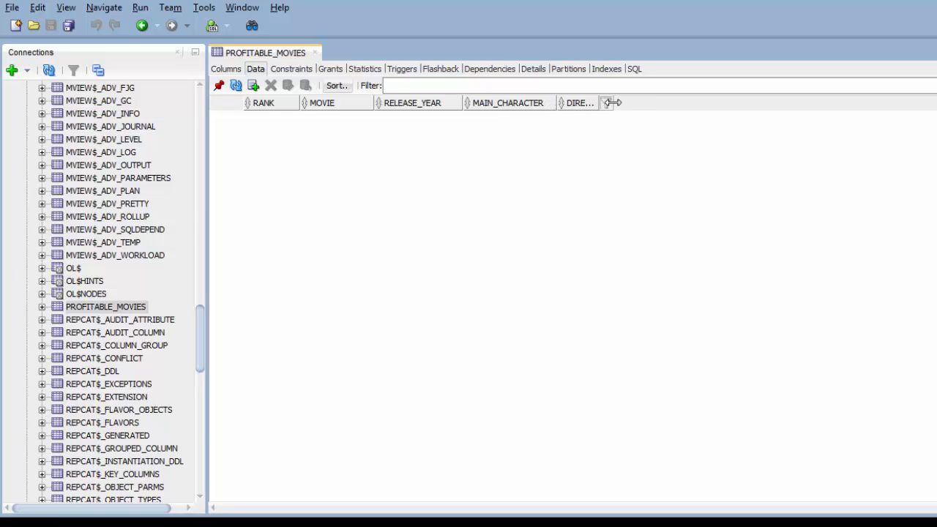
pyautogui.moveTo(615, 103); pyautogui.dragTo(638, 103)
# Step: Start importing "10th highest grossing films ever.xlsx" into PROFITABLE_MOVIES and widen the preview columns to show the full headers
pyautogui.click(128, 308)
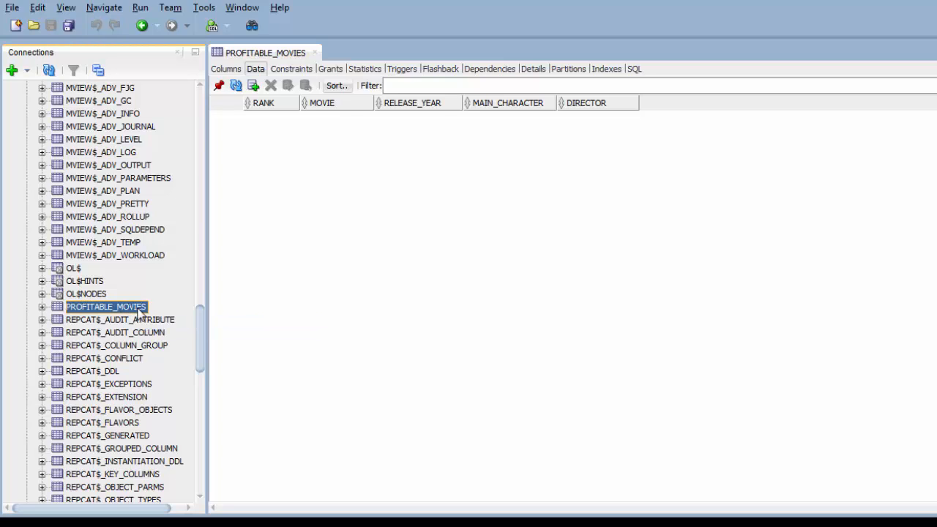
pyautogui.rightClick(140, 313)
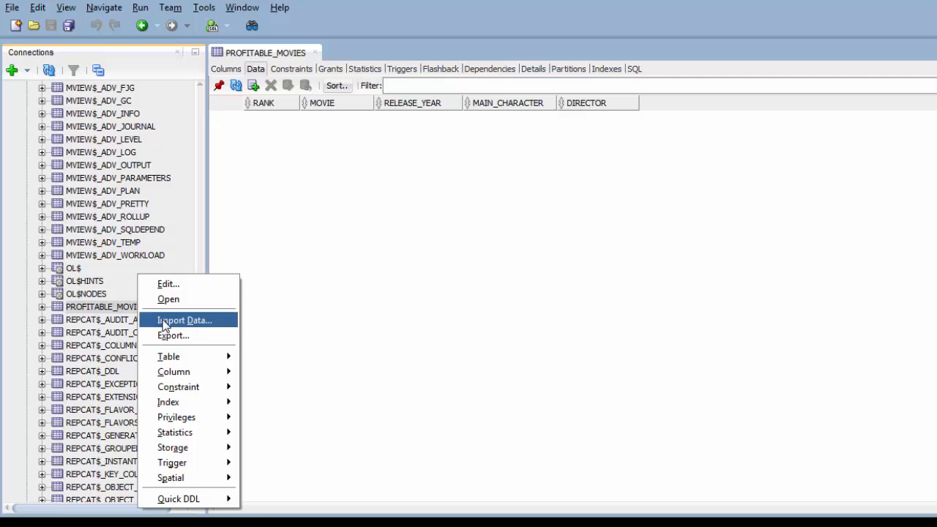
pyautogui.click(164, 325)
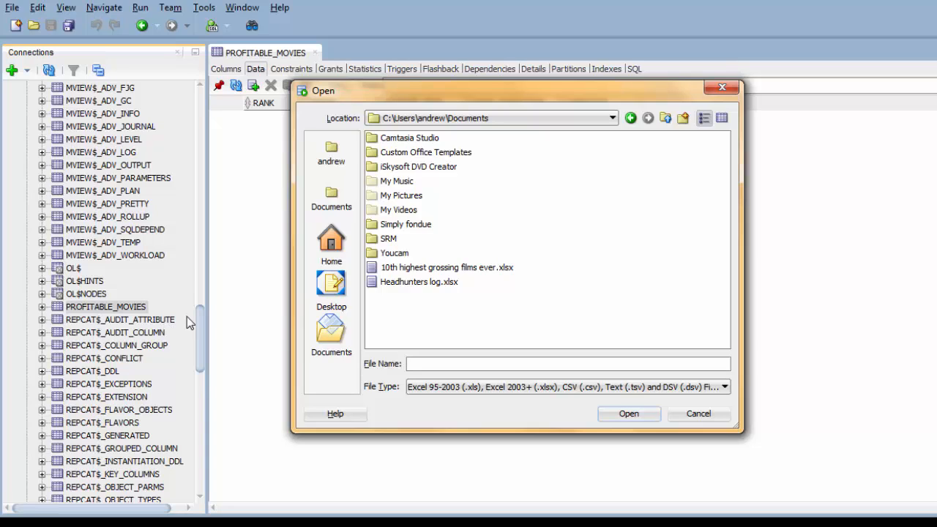
pyautogui.click(511, 271)
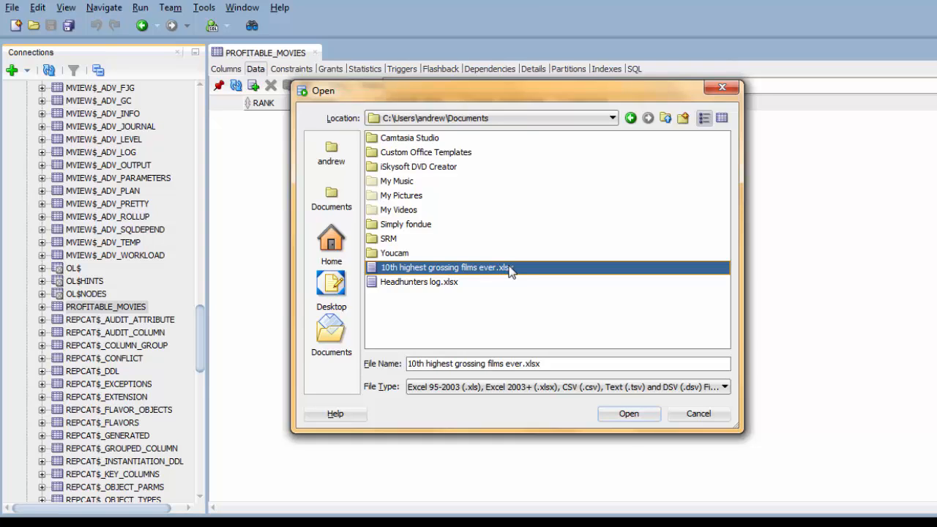
pyautogui.click(614, 416)
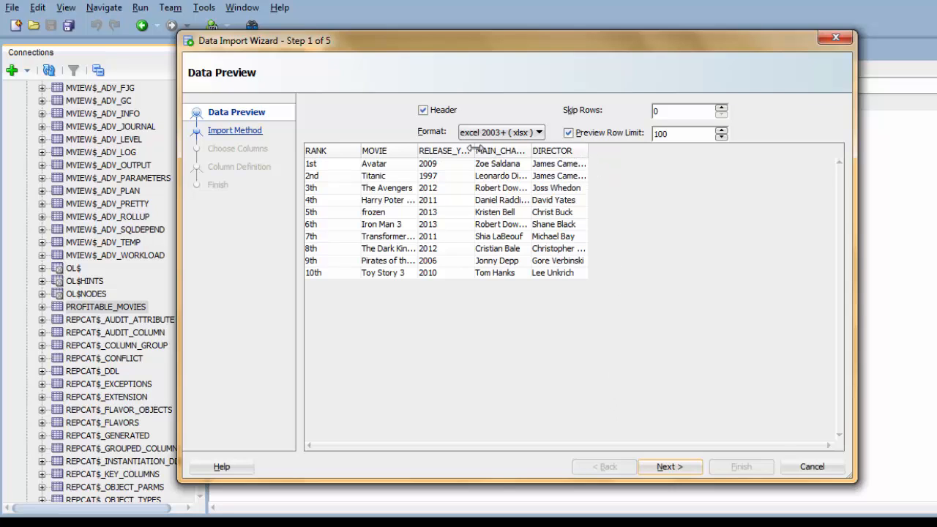
pyautogui.moveTo(474, 148); pyautogui.dragTo(502, 149)
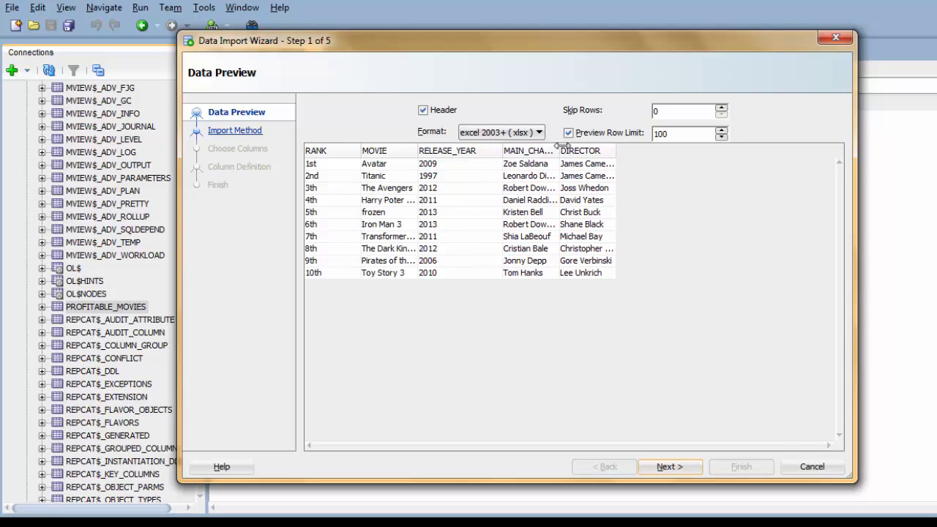
pyautogui.moveTo(561, 148); pyautogui.dragTo(677, 152)
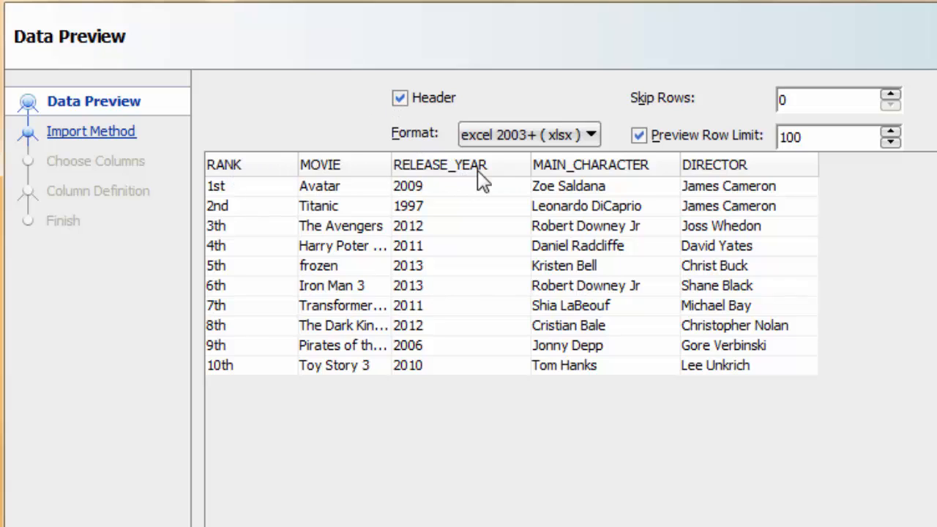
# Step: Keep the workbook's first row as the header and use Insert as the import method without a row limit
pyautogui.click(399, 98)
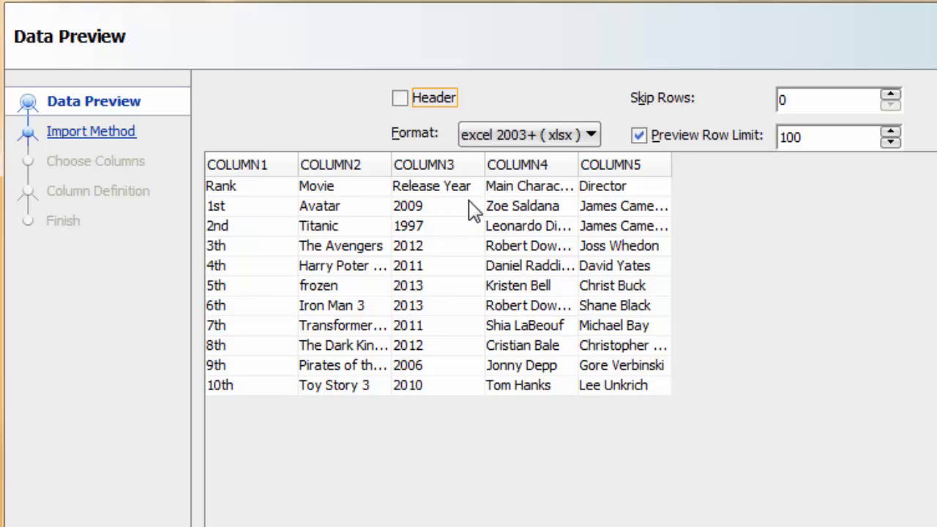
pyautogui.click(401, 99)
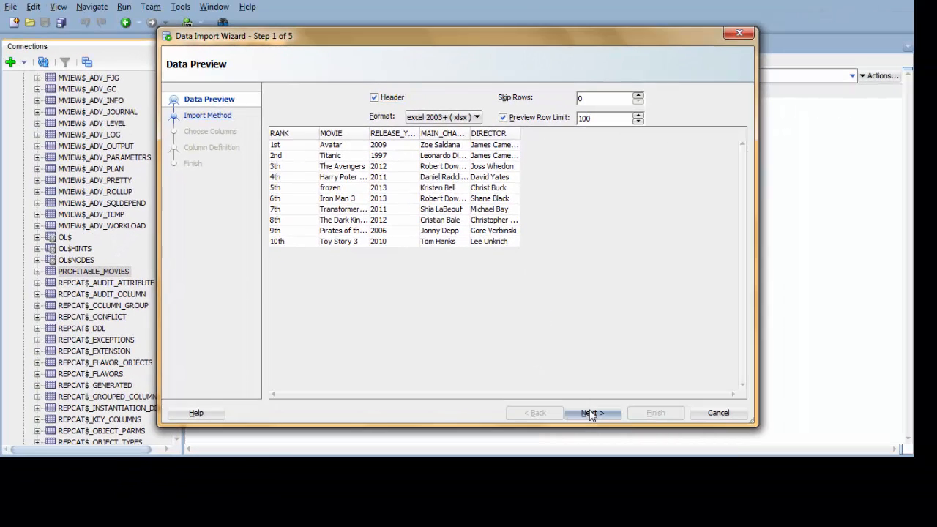
pyautogui.click(590, 414)
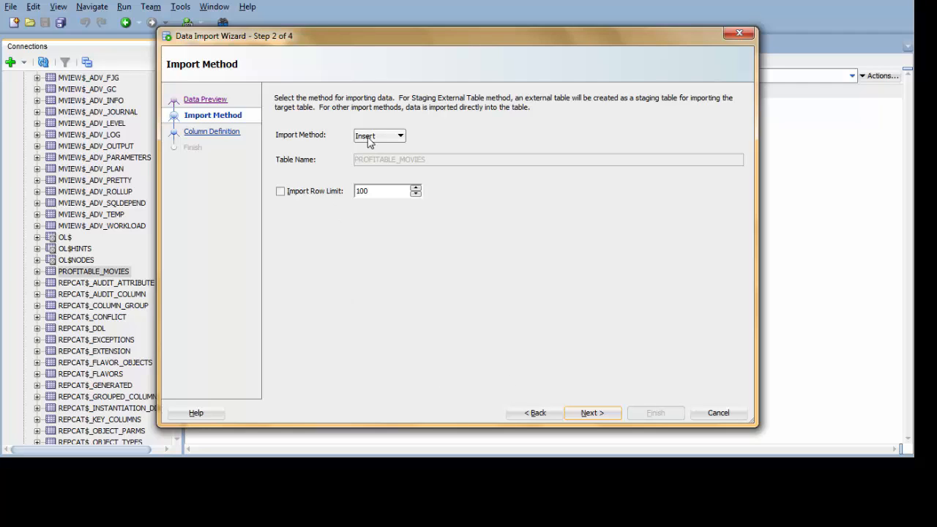
pyautogui.click(401, 137)
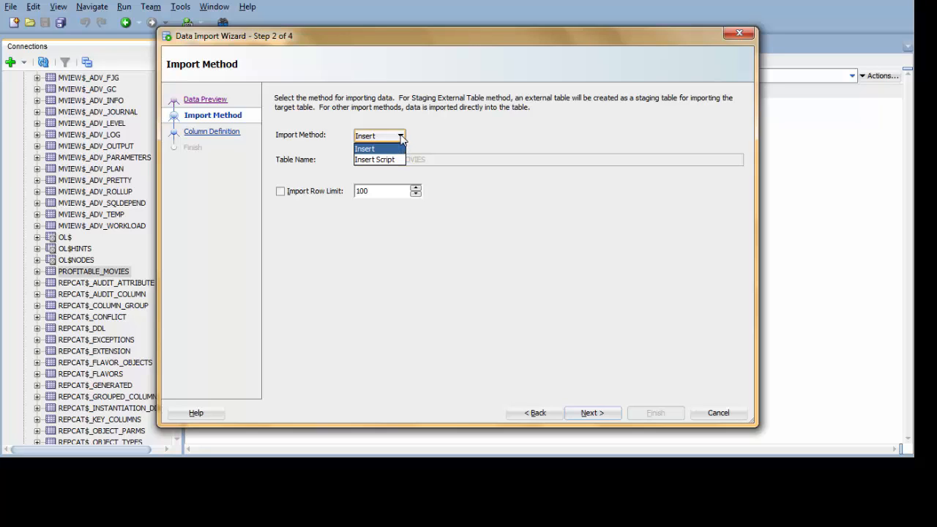
pyautogui.click(401, 147)
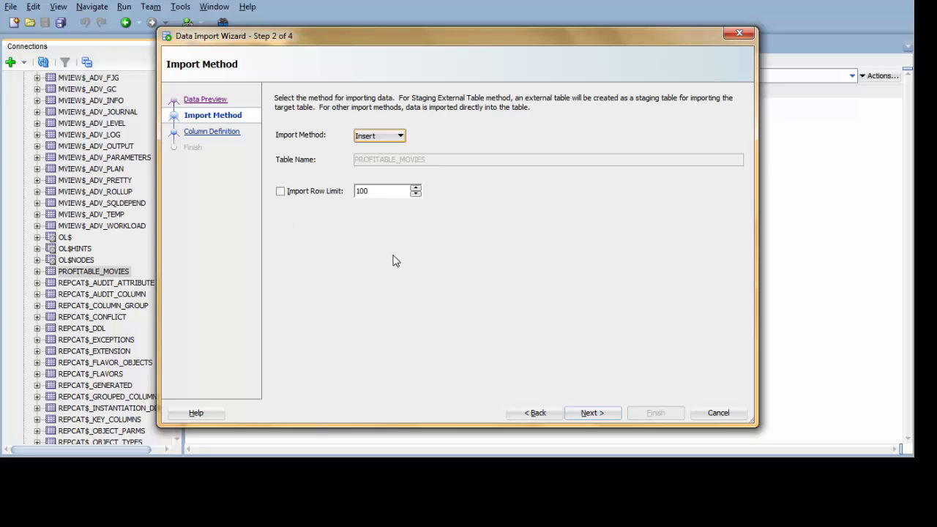
pyautogui.click(589, 413)
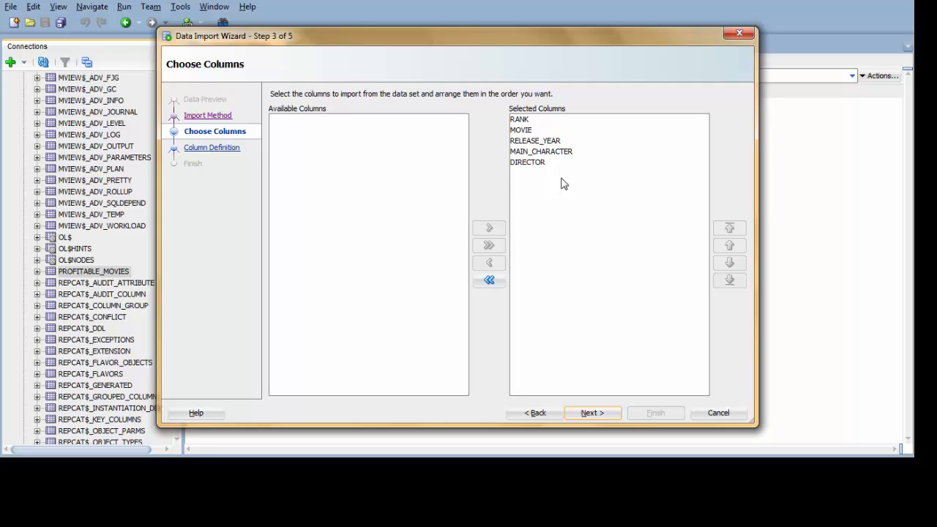
# Step: Remove DIRECTOR from the columns selected for import and add it back
pyautogui.click(525, 163)
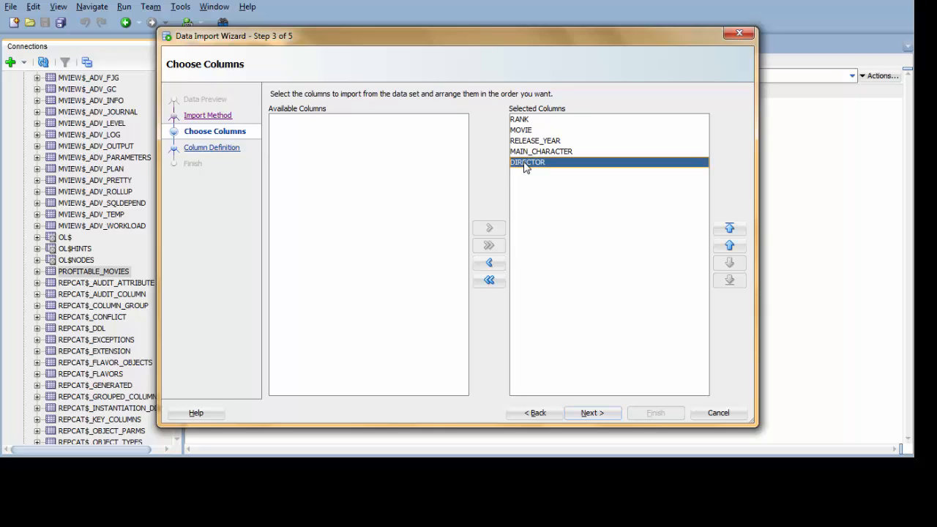
pyautogui.click(490, 264)
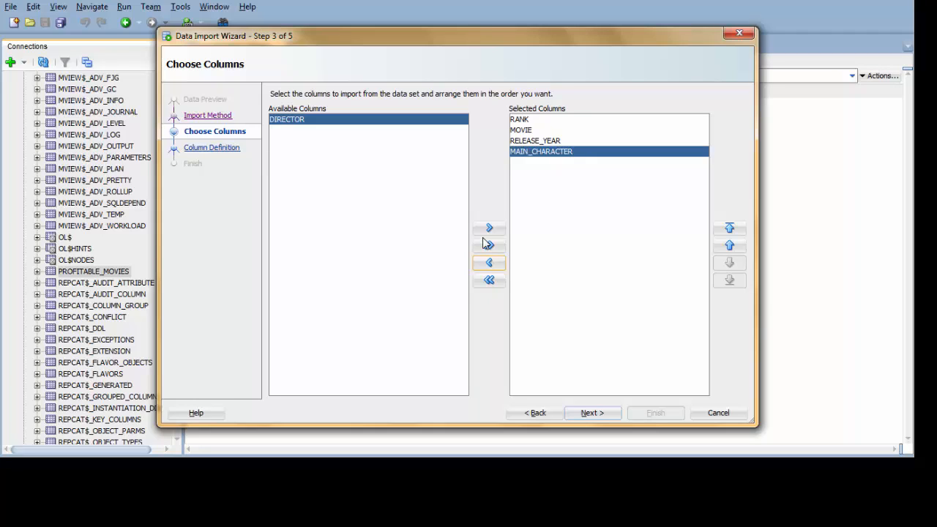
pyautogui.click(486, 230)
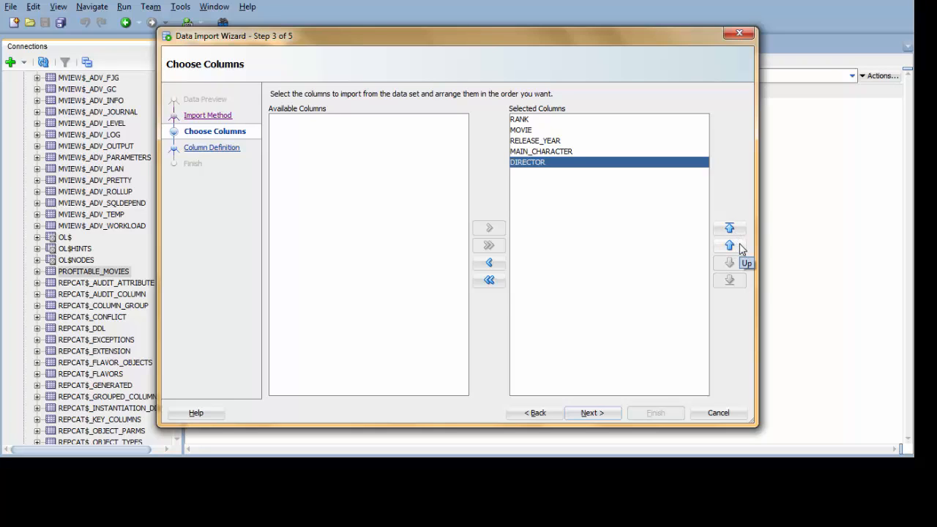
# Step: Accept all five columns for import and review the name-matched target columns for MOVIE, RELEASE_YEAR, MAIN_CHARACTER and DIRECTOR
pyautogui.click(591, 413)
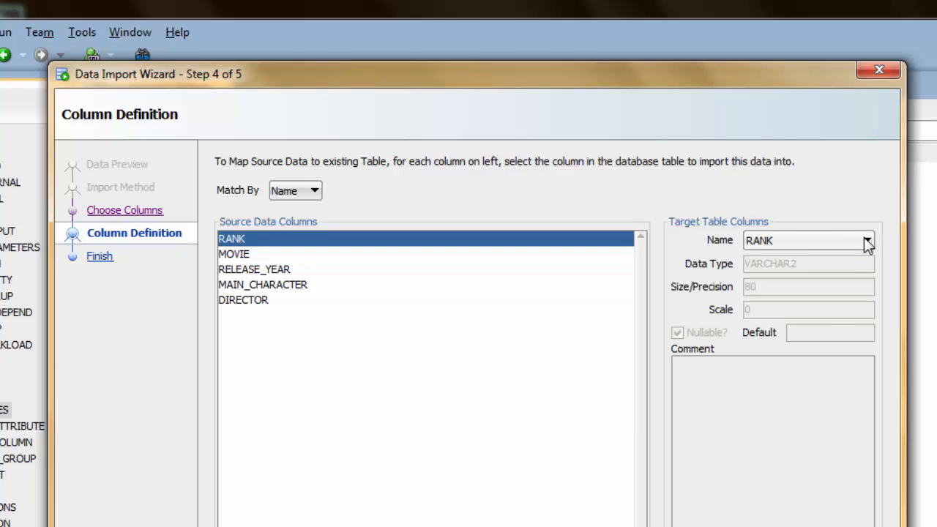
pyautogui.click(245, 256)
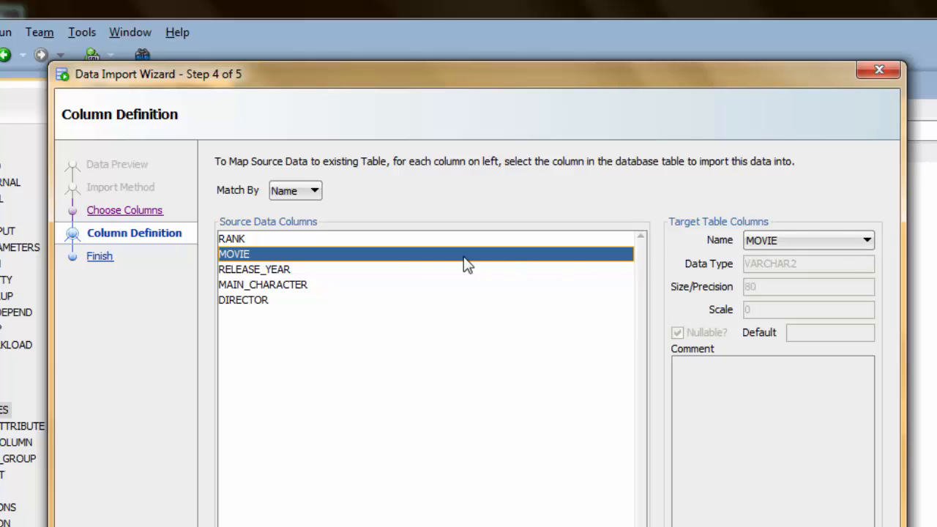
pyautogui.click(263, 271)
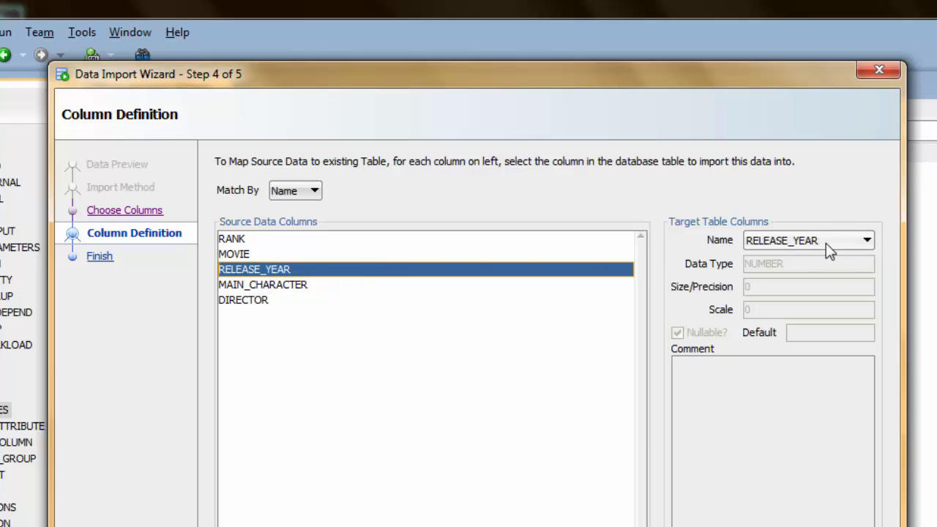
pyautogui.click(285, 286)
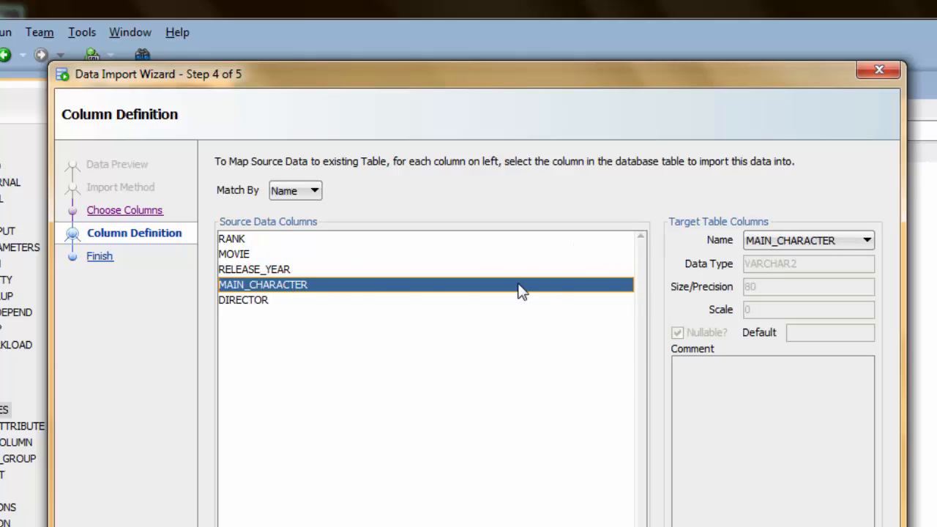
pyautogui.click(251, 303)
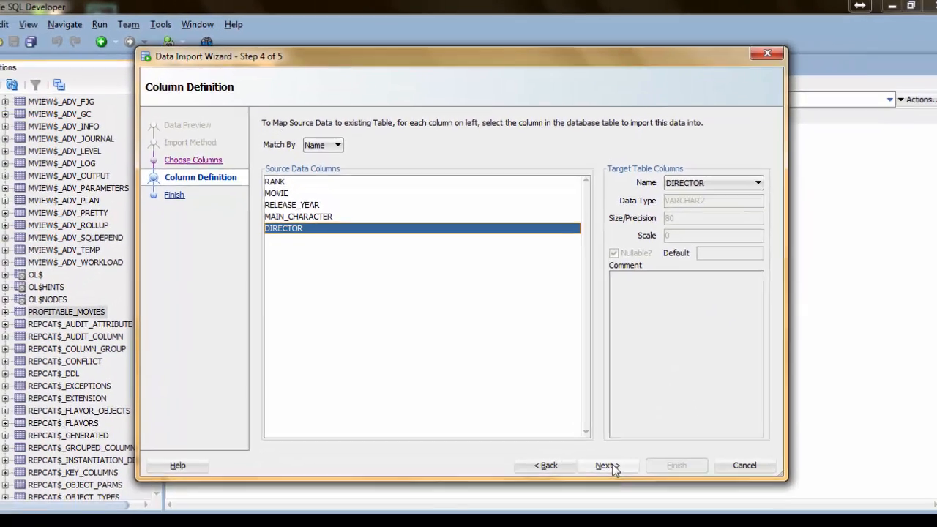
pyautogui.click(677, 526)
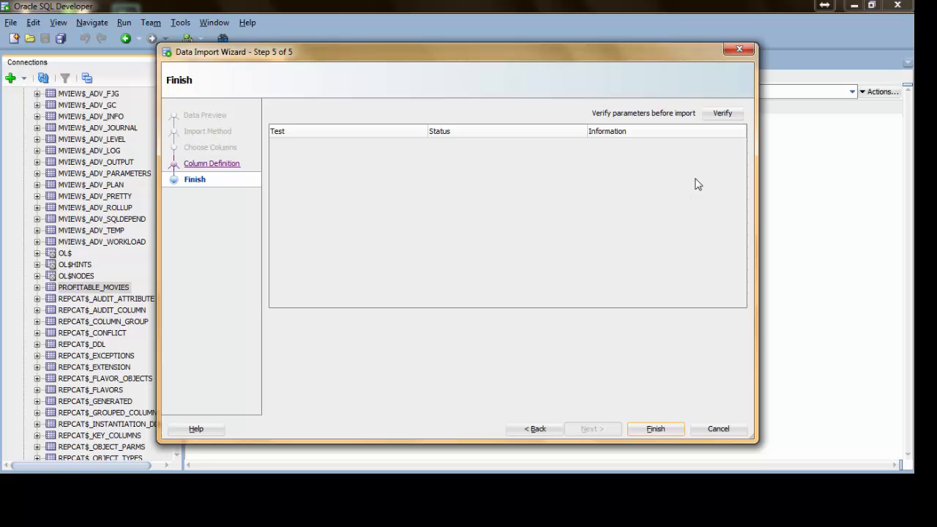
# Step: Verify the import parameters and run the import into PROFITABLE_MOVIES
pyautogui.click(718, 115)
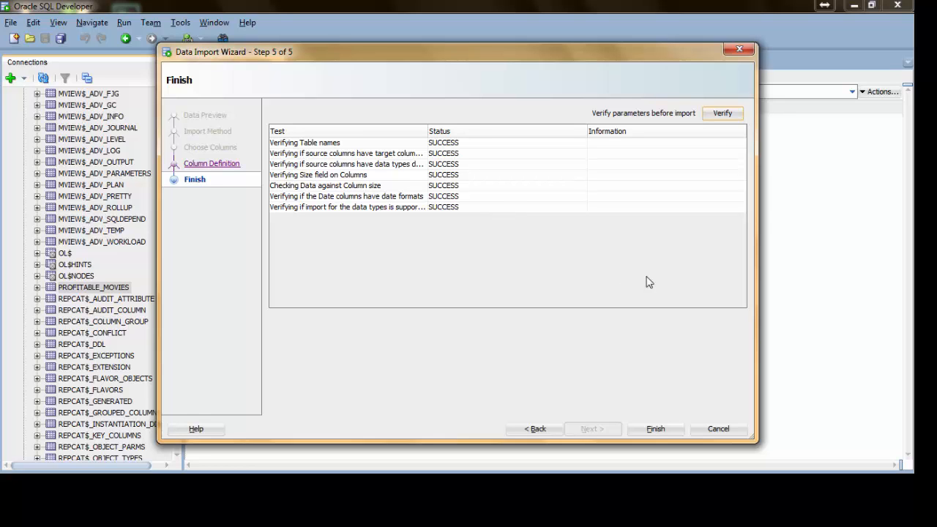
pyautogui.click(648, 428)
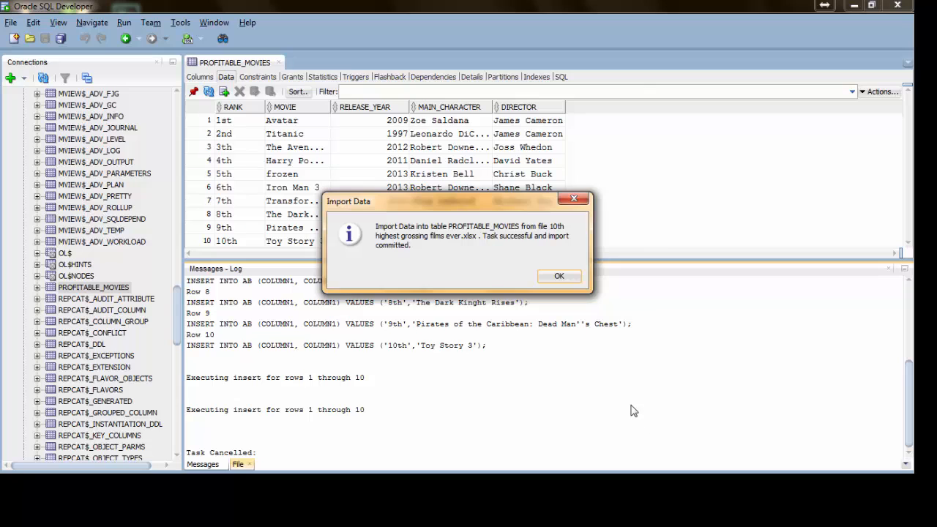
pyautogui.click(558, 278)
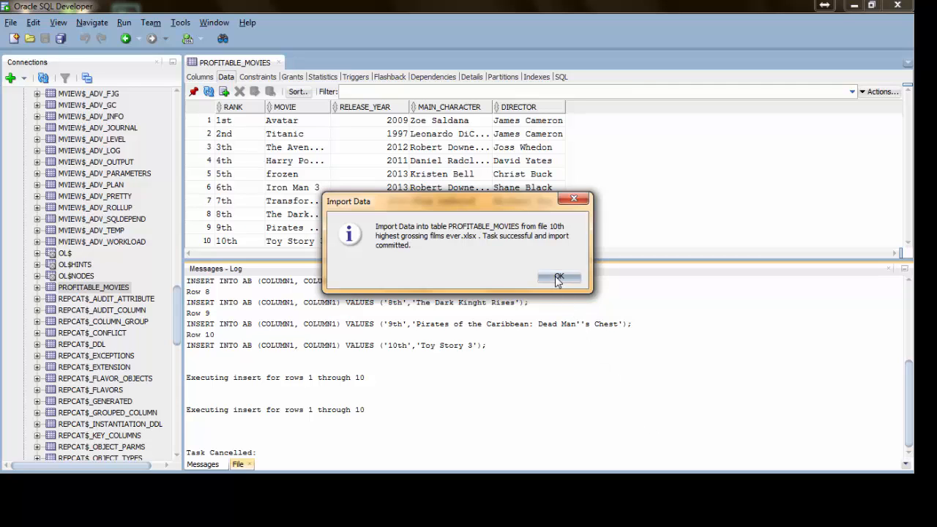
# Step: Minimize the message log, narrow the RELEASE_YEAR column slightly and widen MAIN_CHARACTER and DIRECTOR to fit the full names
pyautogui.click(904, 269)
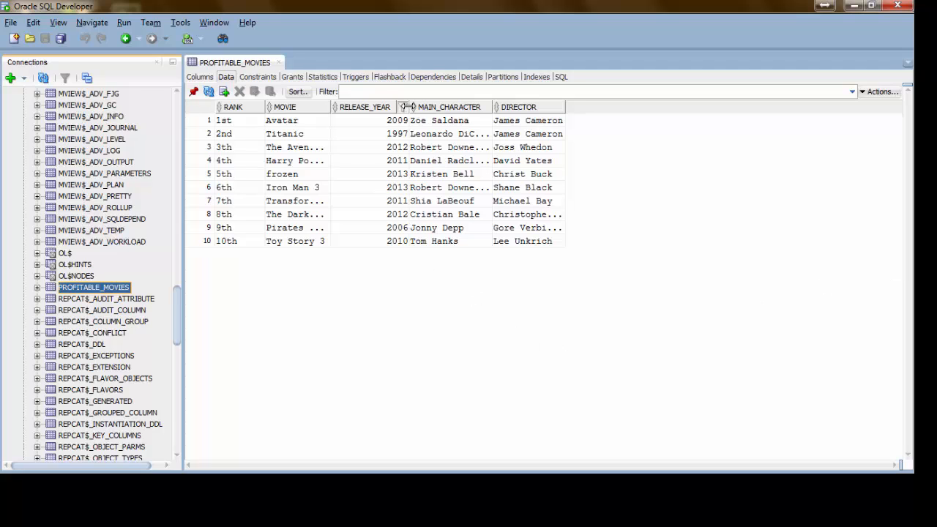
pyautogui.moveTo(407, 107); pyautogui.dragTo(395, 107)
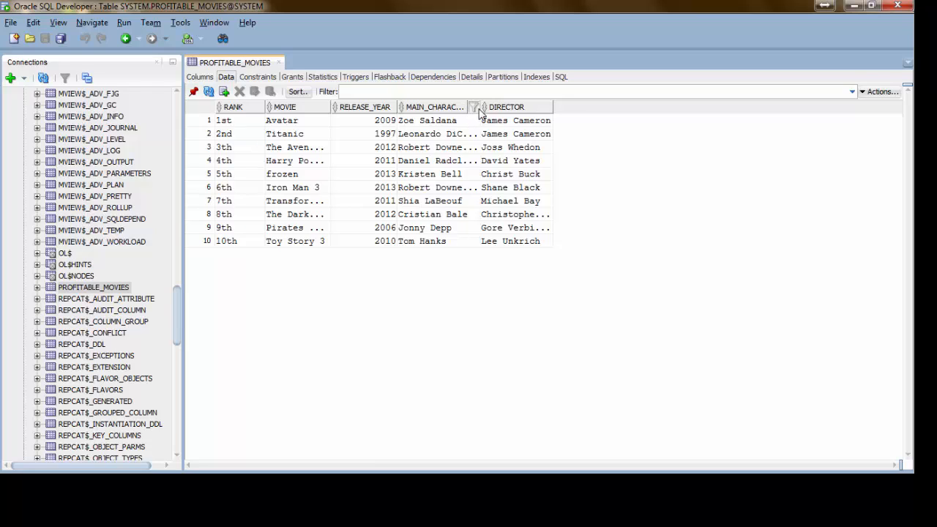
pyautogui.moveTo(480, 107); pyautogui.dragTo(510, 107)
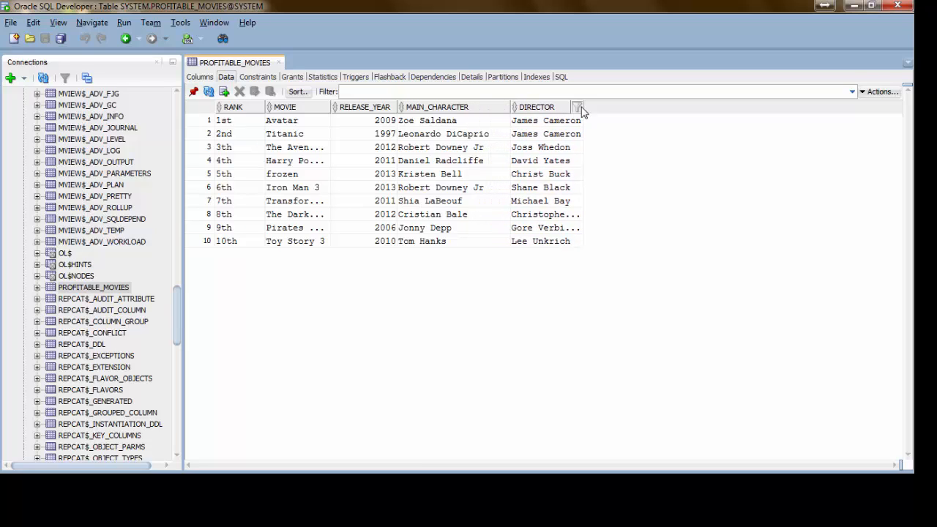
pyautogui.moveTo(582, 108); pyautogui.dragTo(630, 110)
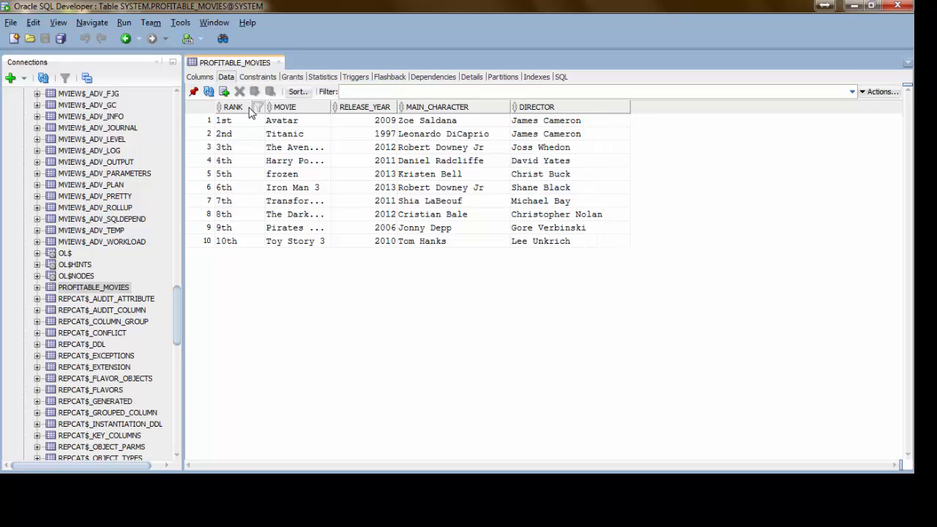